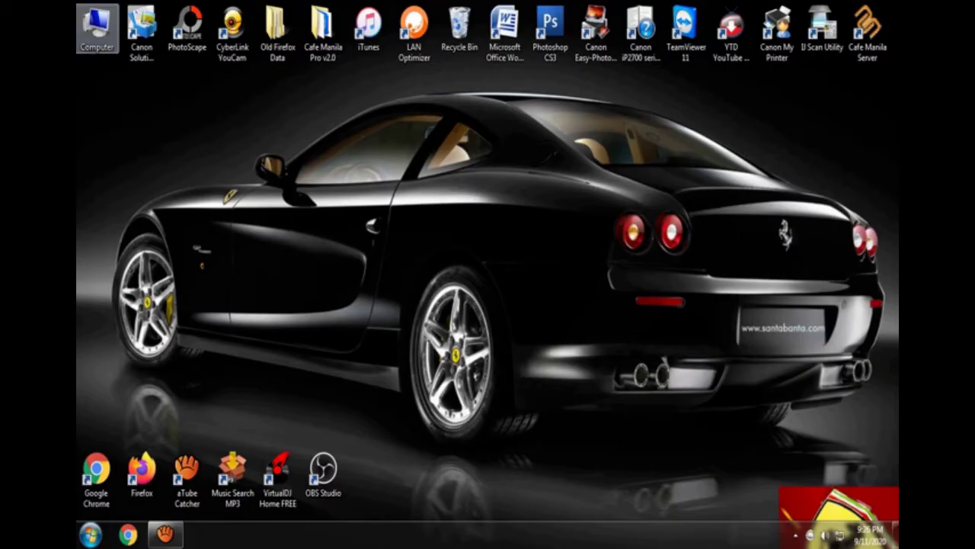
Check the computer's basic system information, such as Windows edition, processor and memory, minimise it, and refresh the desktop
{"action": "right_click", "coordinate": [97, 30]}
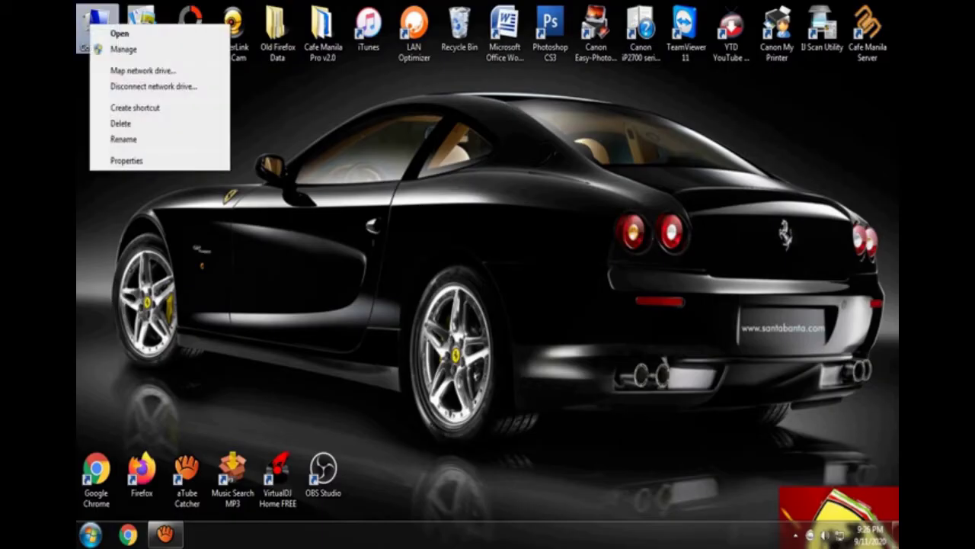
{"action": "left_click", "coordinate": [120, 160]}
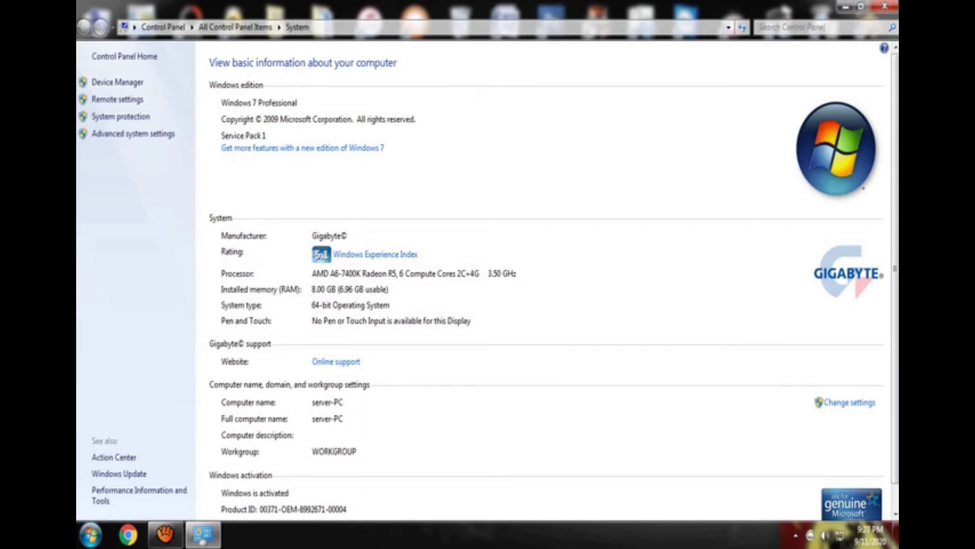
{"action": "left_click", "coordinate": [846, 6]}
{"action": "right_click", "coordinate": [533, 161]}
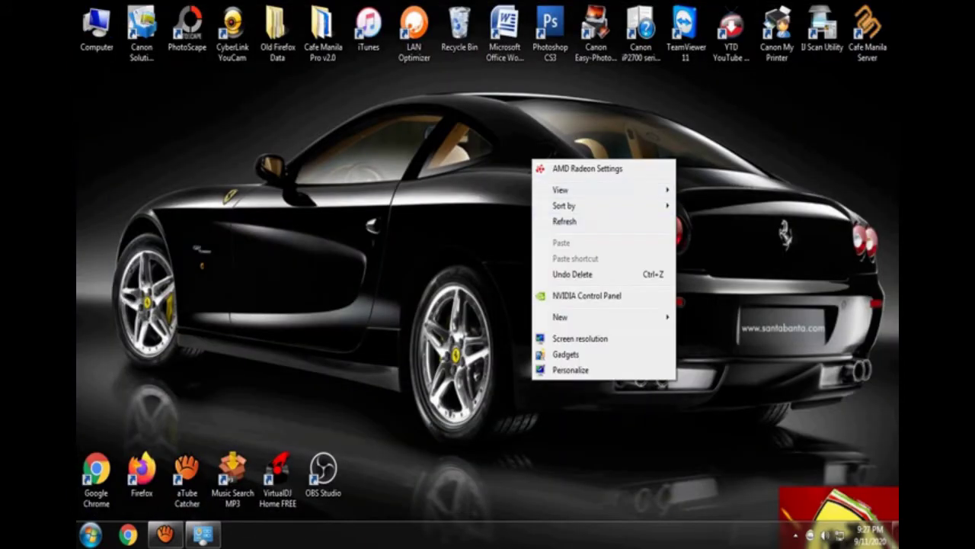
{"action": "left_click", "coordinate": [565, 221]}
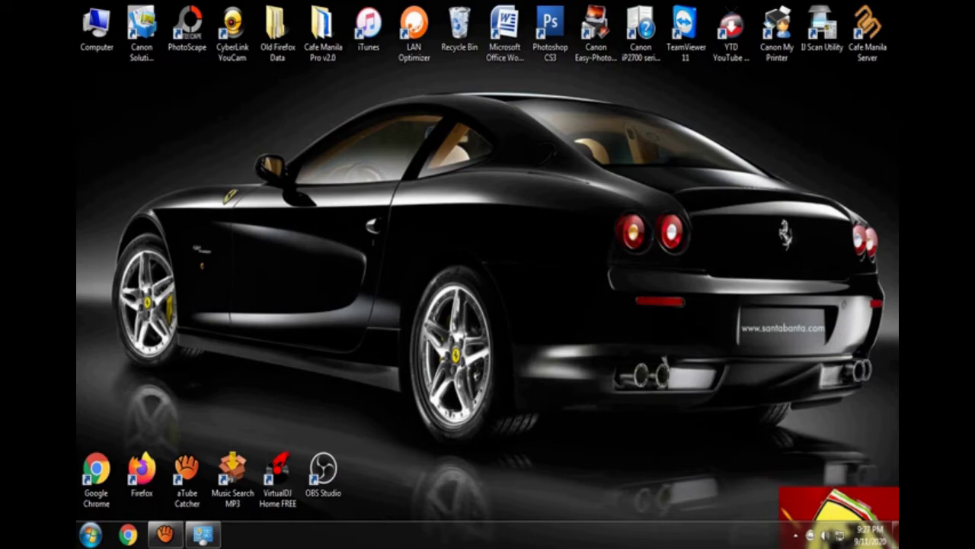
{"action": "left_click", "coordinate": [202, 534]}
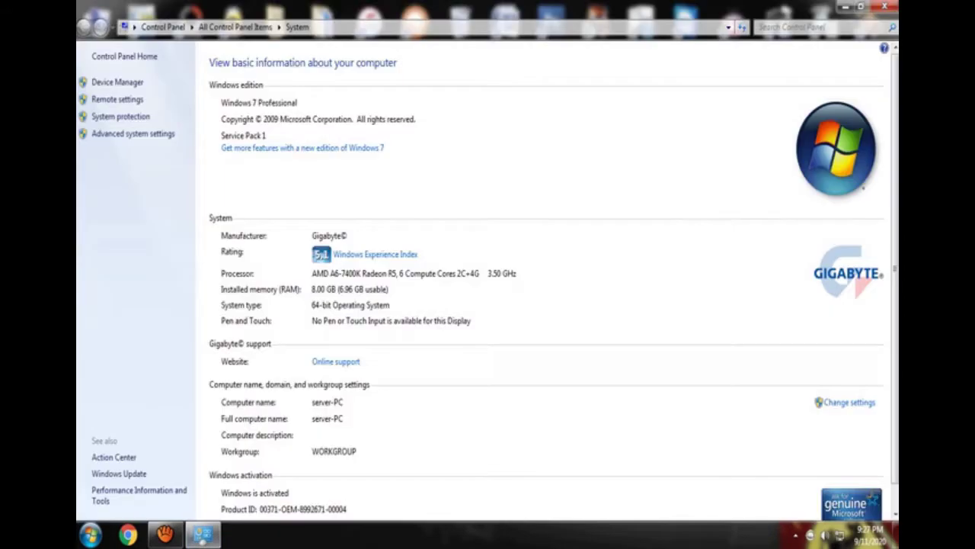
{"action": "left_click", "coordinate": [846, 6]}
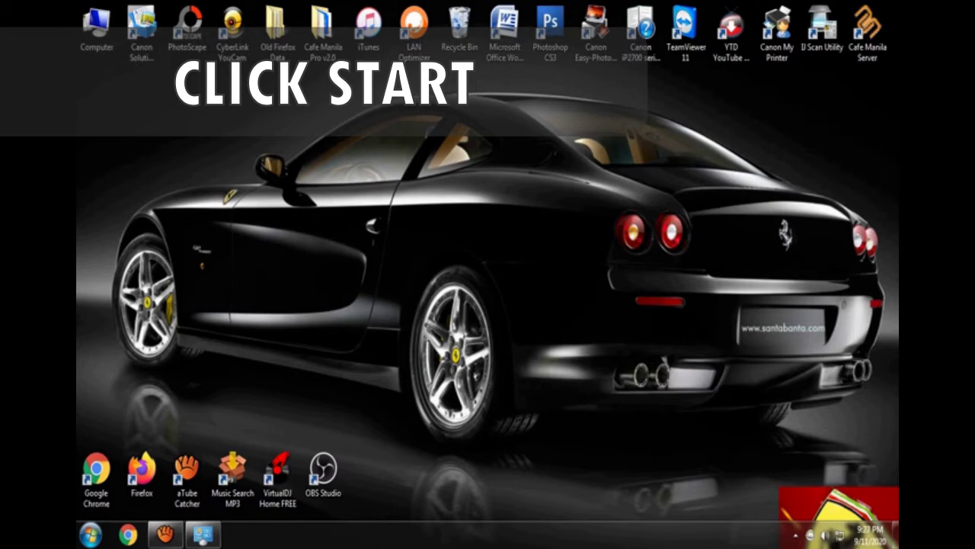
Run msconfig, move the System Configuration window aside, and show its list of startup items
{"action": "key", "text": "super"}
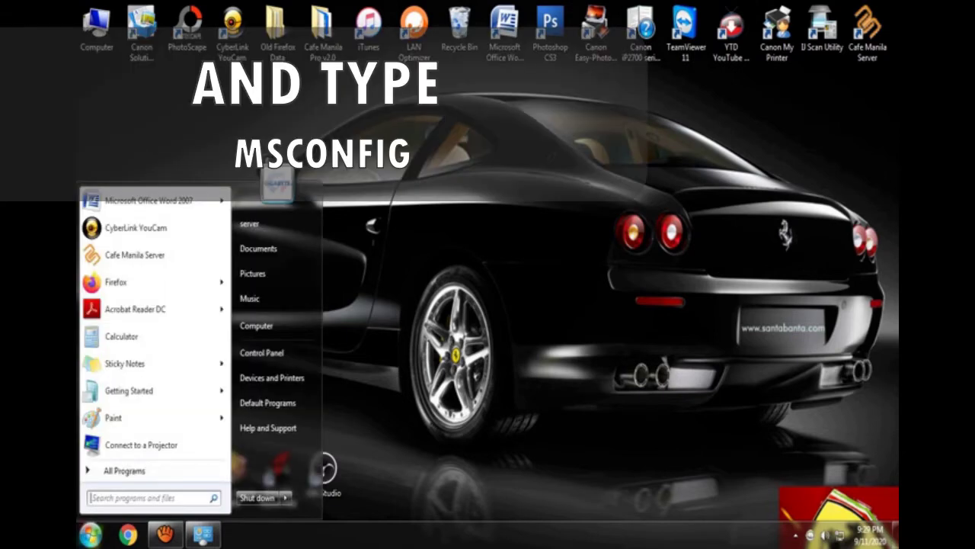
{"action": "type", "text": "msconfi"}
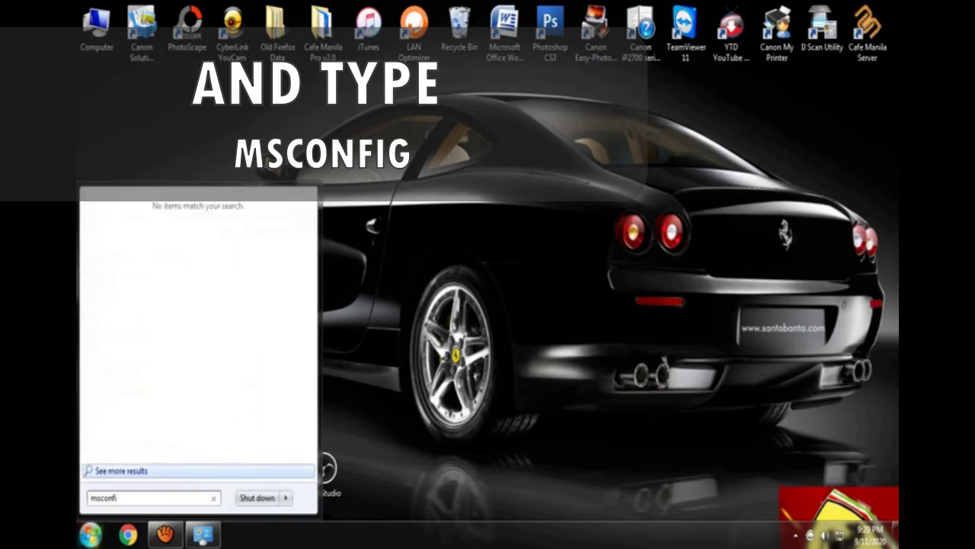
{"action": "type", "text": "g"}
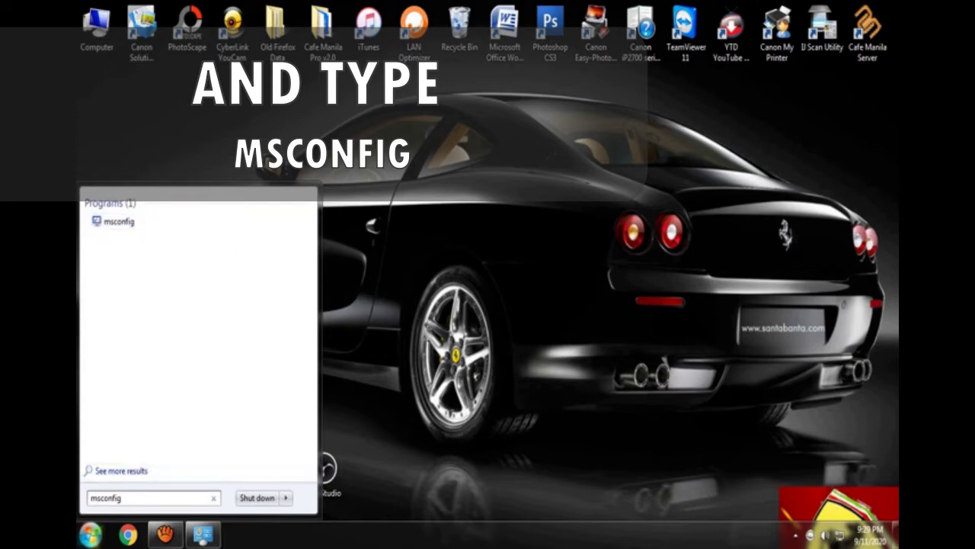
{"action": "key", "text": "Return"}
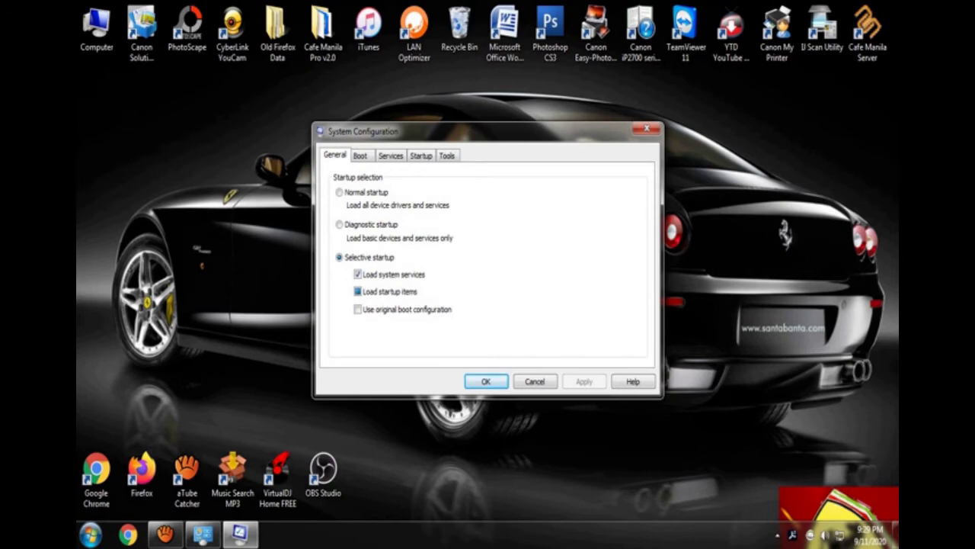
{"action": "left_click_drag", "start_coordinate": [396, 131], "coordinate": [244, 116]}
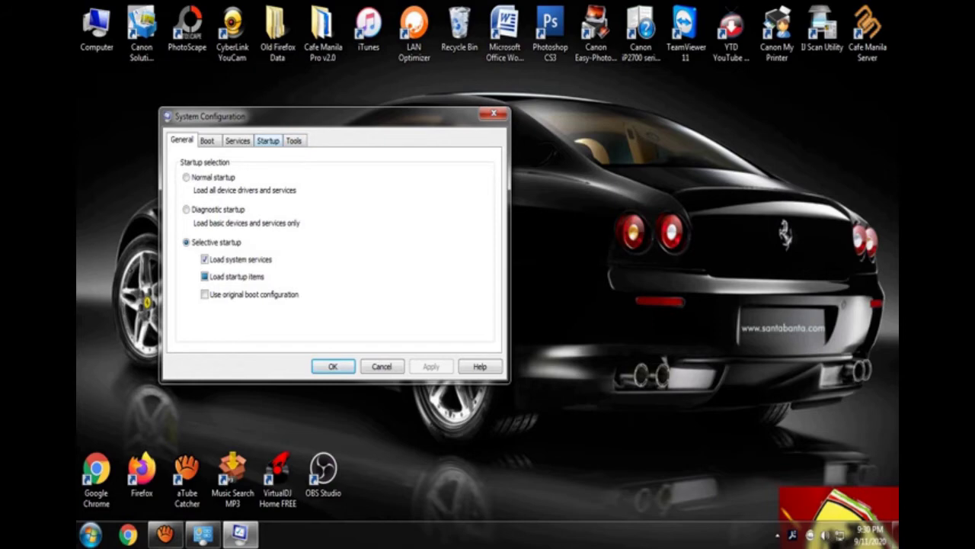
{"action": "left_click", "coordinate": [267, 140]}
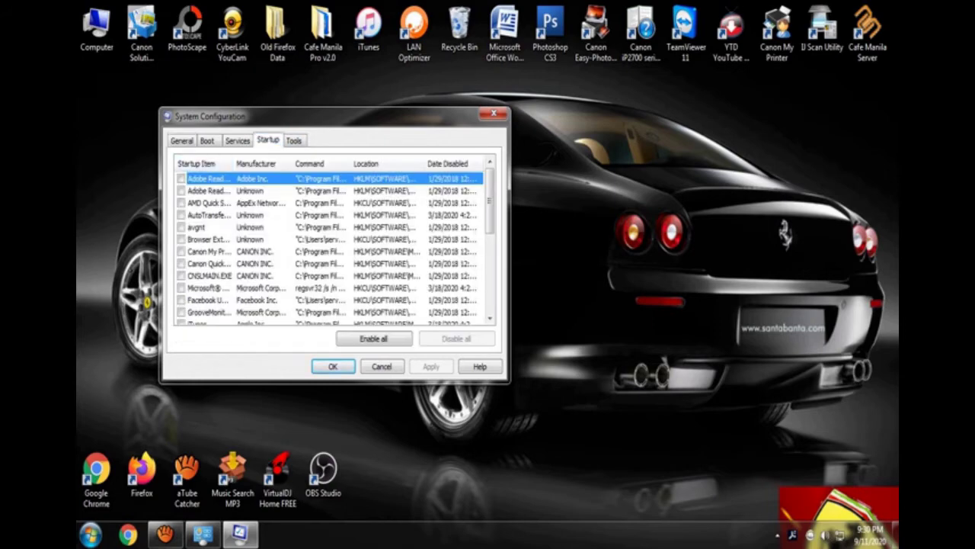
Try enabling every startup item and look through the whole list
{"action": "left_click", "coordinate": [373, 338]}
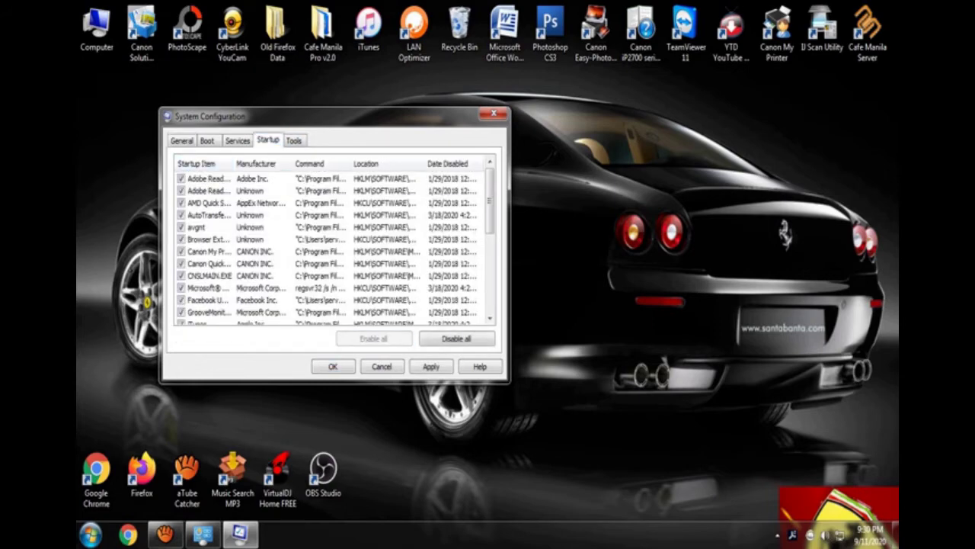
{"action": "scroll", "coordinate": [491, 319], "scroll_direction": "down", "scroll_amount": 6}
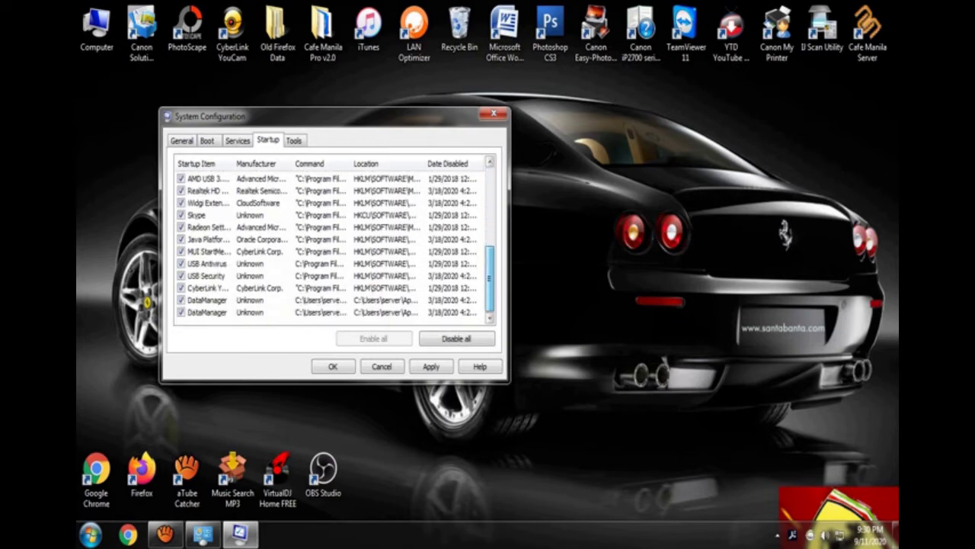
{"action": "scroll", "coordinate": [236, 191], "scroll_direction": "up", "scroll_amount": 6}
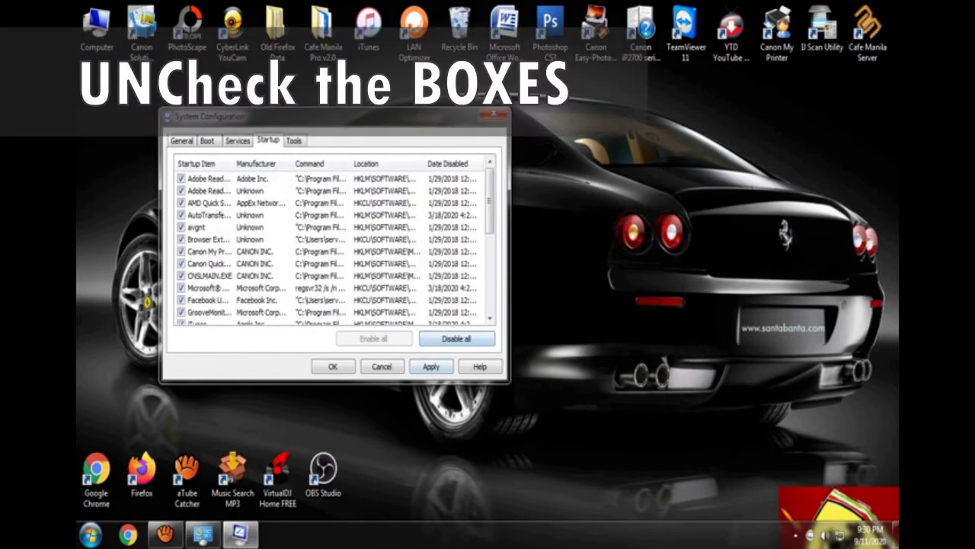
Disable all startup items, apply the change, close System Configuration, and refresh the desktop
{"action": "left_click", "coordinate": [456, 338]}
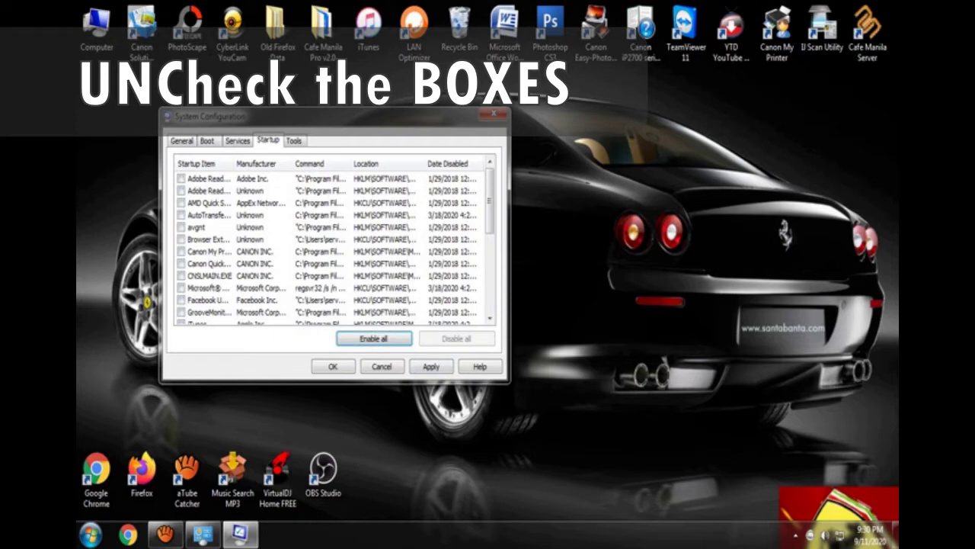
{"action": "left_click", "coordinate": [431, 366]}
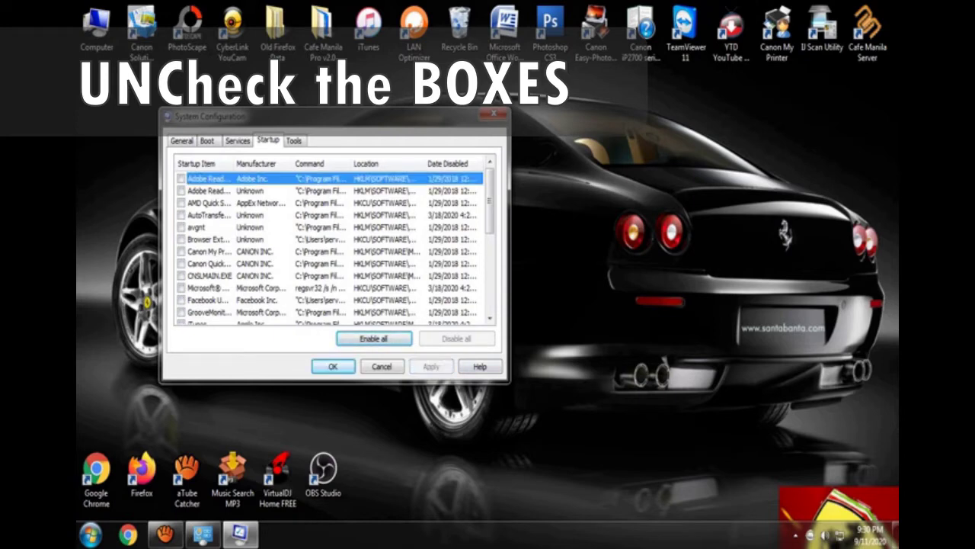
{"action": "key", "text": "Return"}
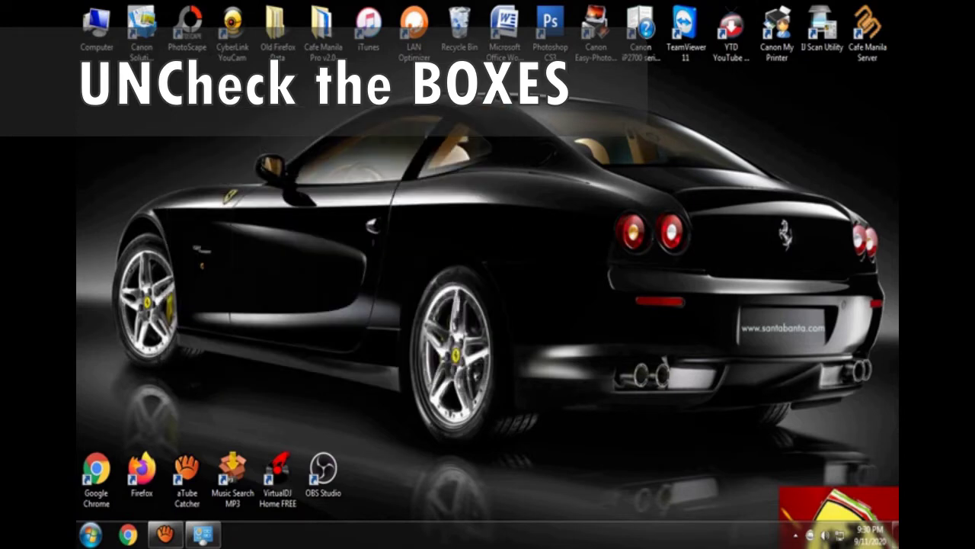
{"action": "right_click", "coordinate": [327, 200]}
{"action": "left_click", "coordinate": [362, 261]}
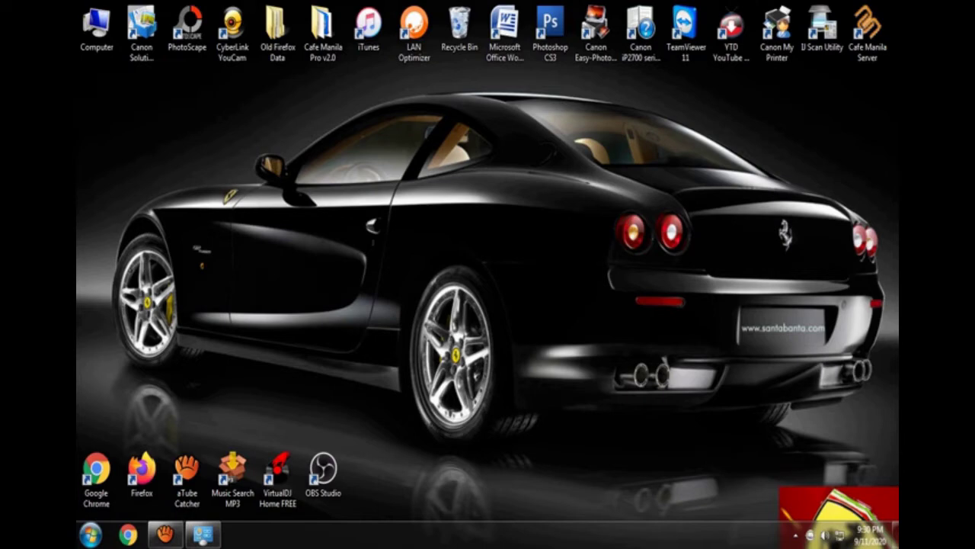
Open the properties of Local Disk (C:) from Computer and start Disk Cleanup for that drive
{"action": "left_click", "coordinate": [97, 29]}
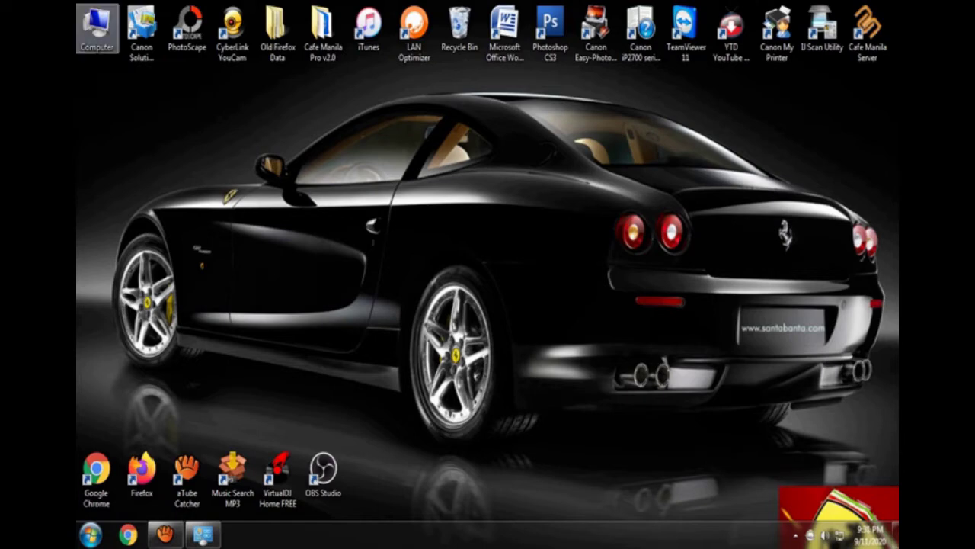
{"action": "key", "text": "Return"}
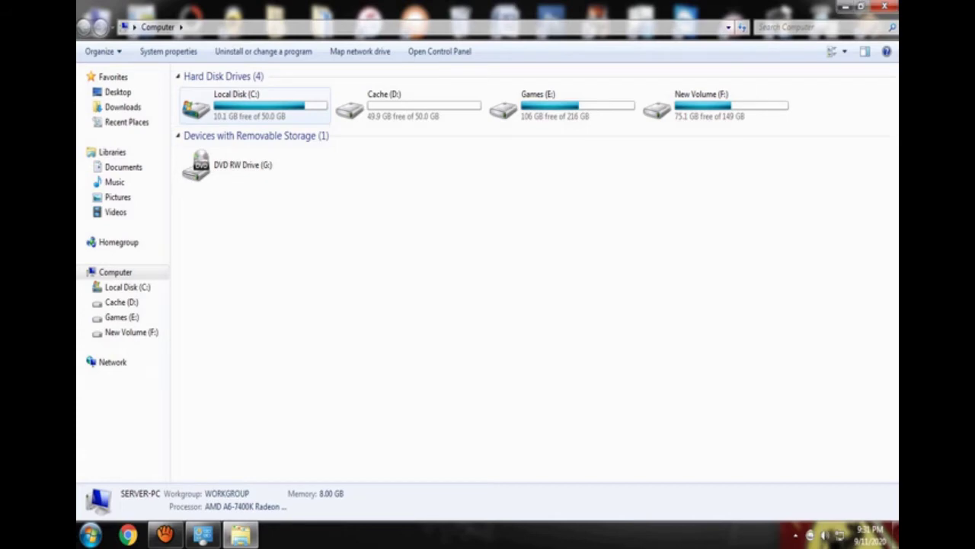
{"action": "right_click", "coordinate": [256, 96]}
{"action": "left_click", "coordinate": [276, 324]}
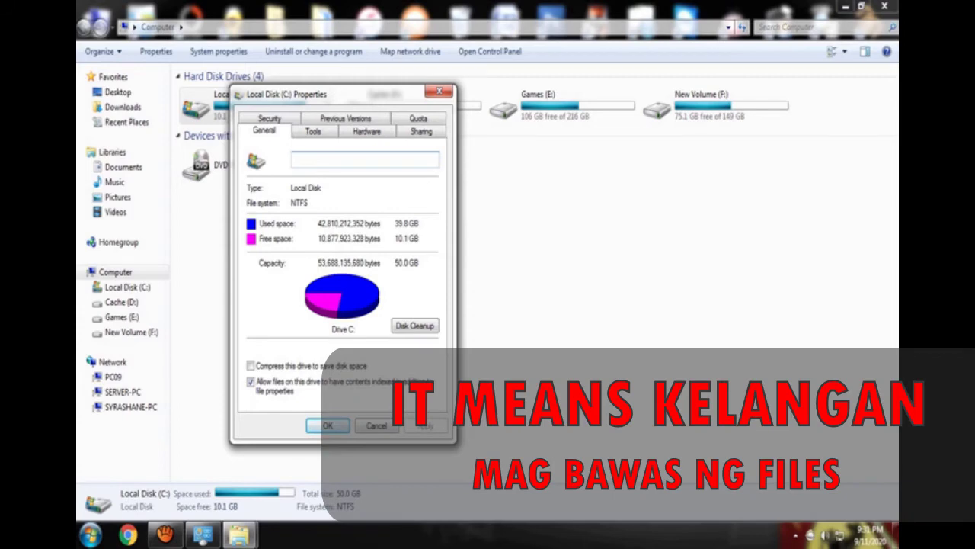
{"action": "key", "text": "alt+d"}
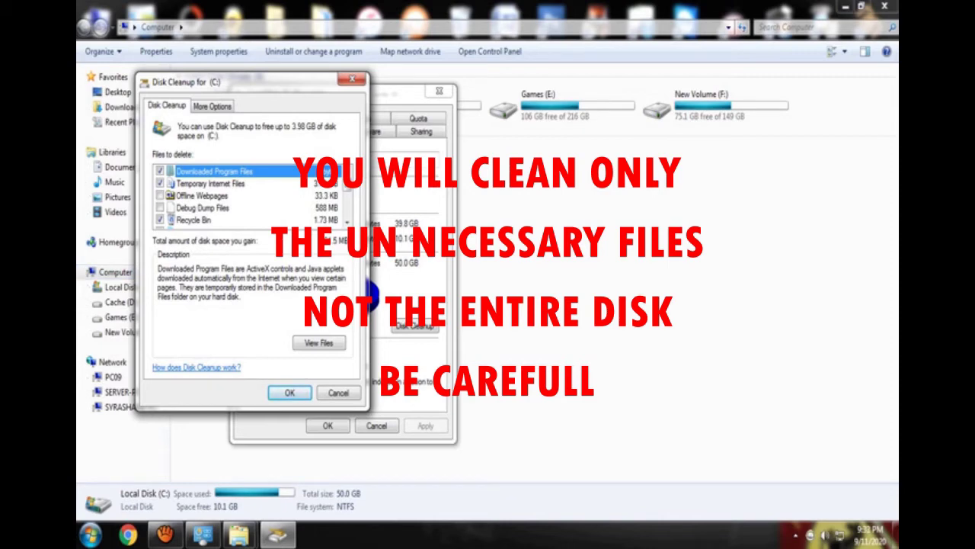
Mark all listed file categories for cleanup on drive C:, permanently delete those files, and close the drive's properties
{"action": "scroll", "coordinate": [252, 195], "scroll_direction": "down", "scroll_amount": 1}
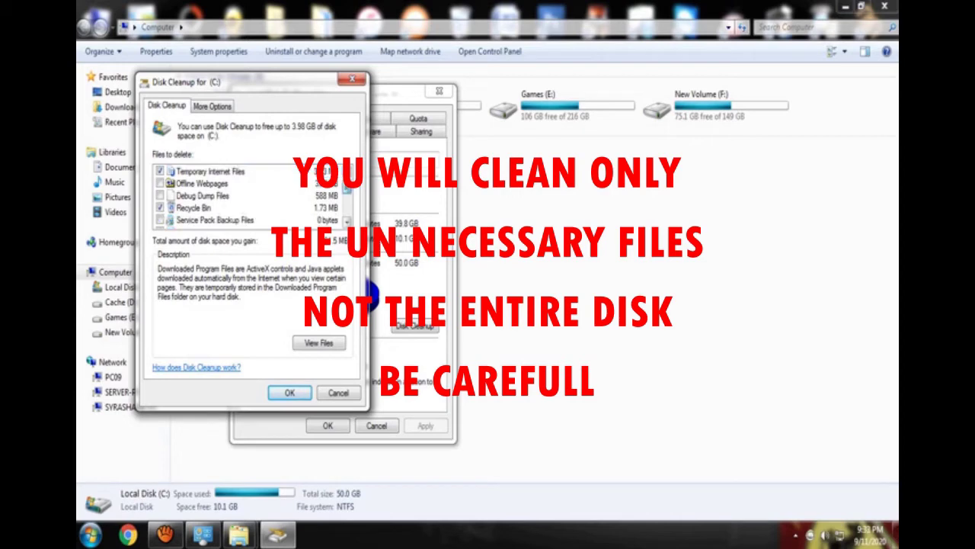
{"action": "scroll", "coordinate": [251, 195], "scroll_direction": "down", "scroll_amount": 2}
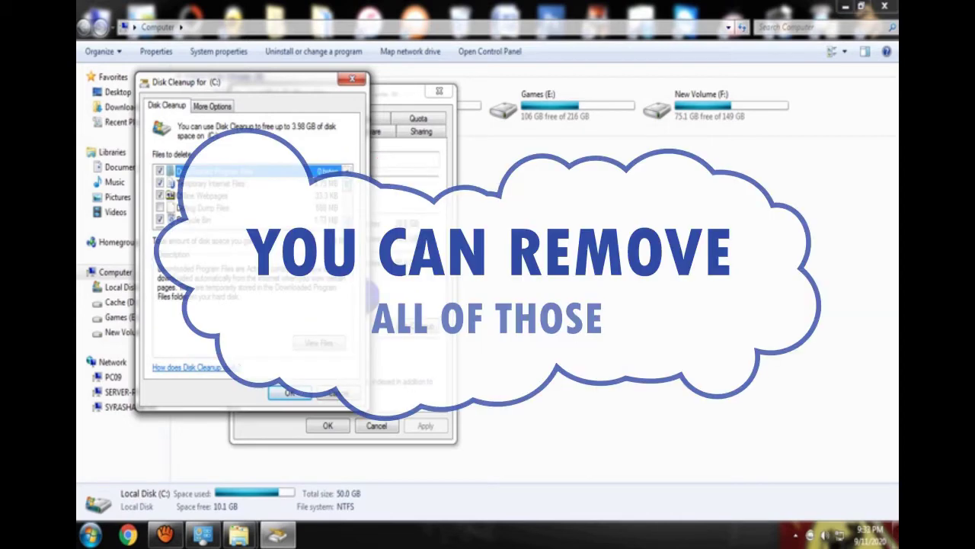
{"action": "scroll", "coordinate": [251, 194], "scroll_direction": "down", "scroll_amount": 1}
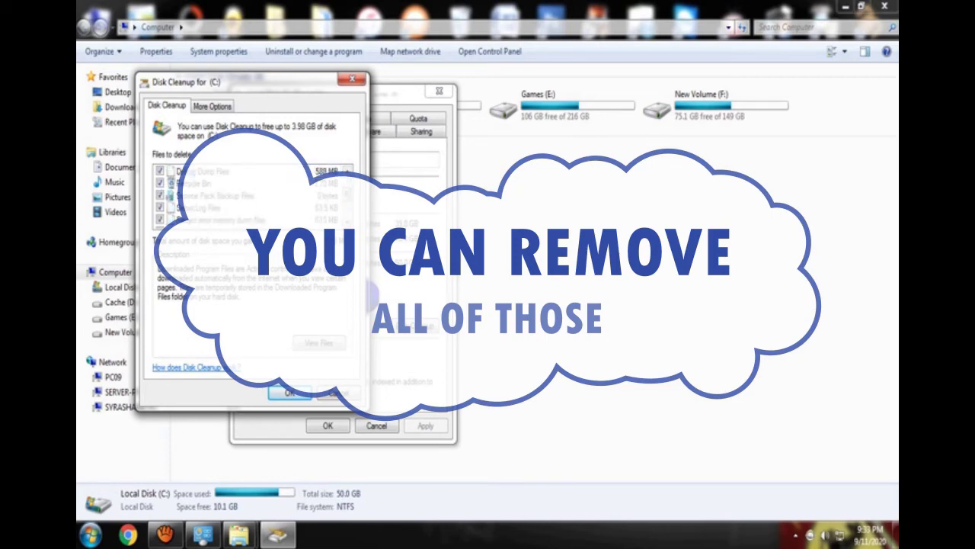
{"action": "scroll", "coordinate": [251, 195], "scroll_direction": "down", "scroll_amount": 1}
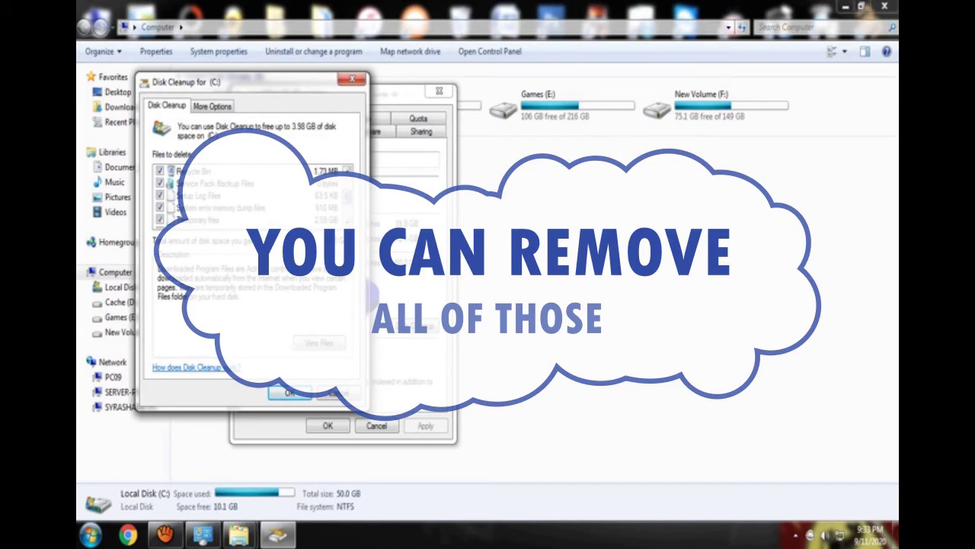
{"action": "scroll", "coordinate": [251, 194], "scroll_direction": "down", "scroll_amount": 3}
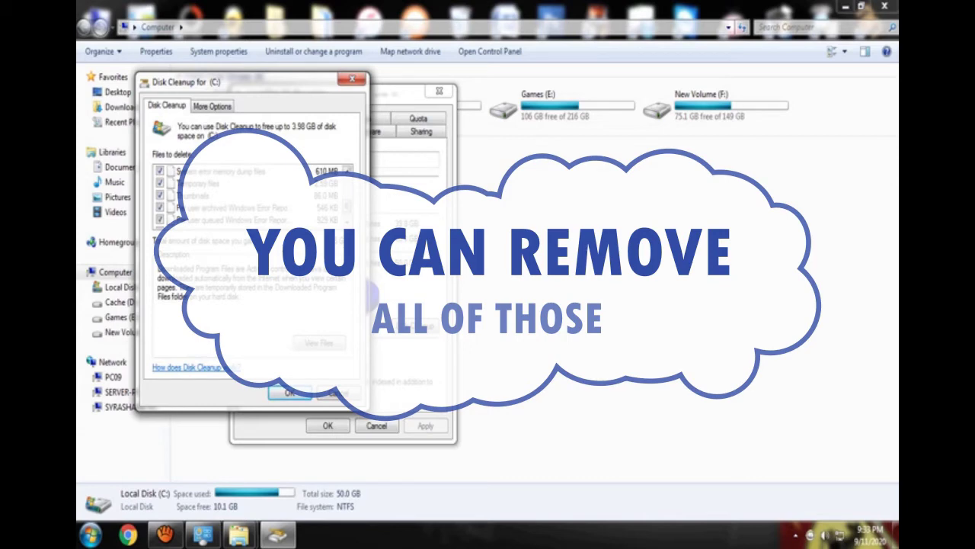
{"action": "scroll", "coordinate": [252, 194], "scroll_direction": "down", "scroll_amount": 1}
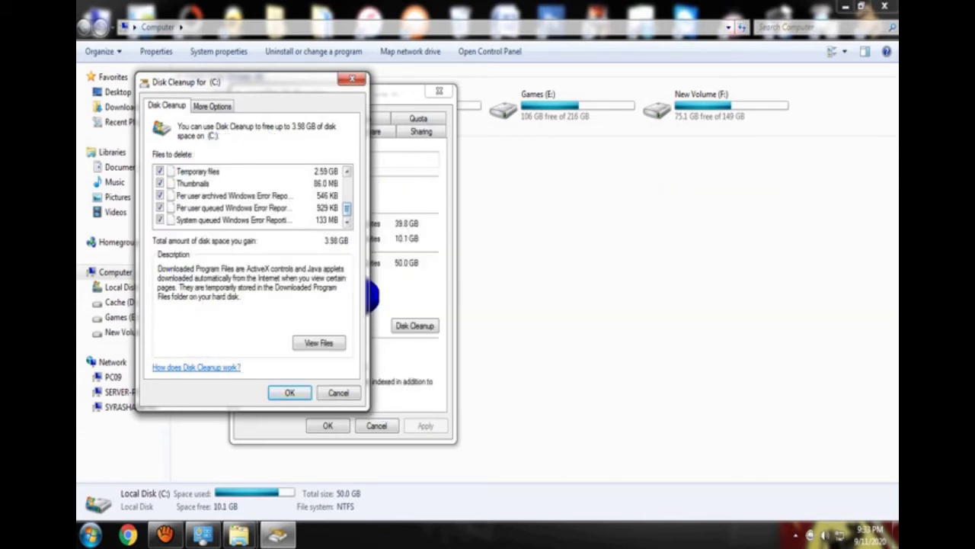
{"action": "key", "text": "Return"}
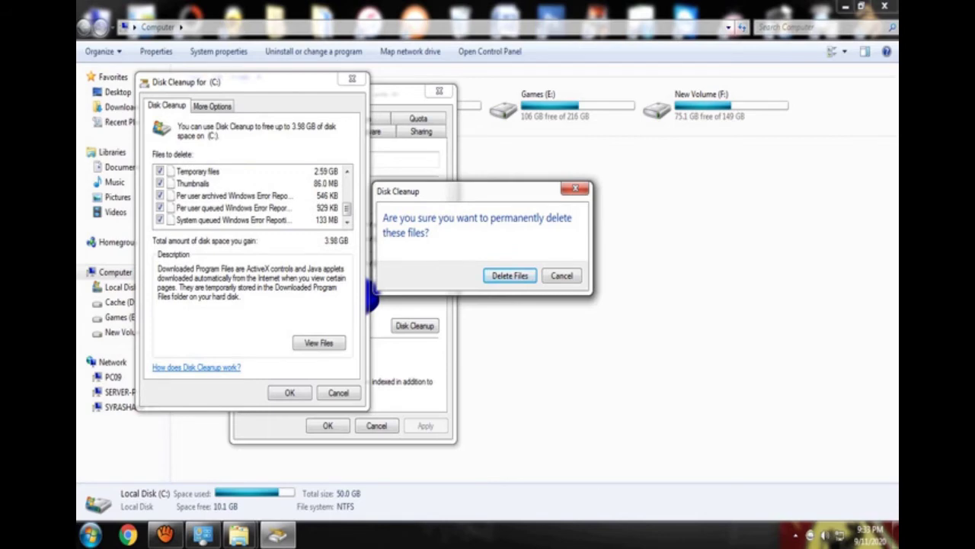
{"action": "key", "text": "Return"}
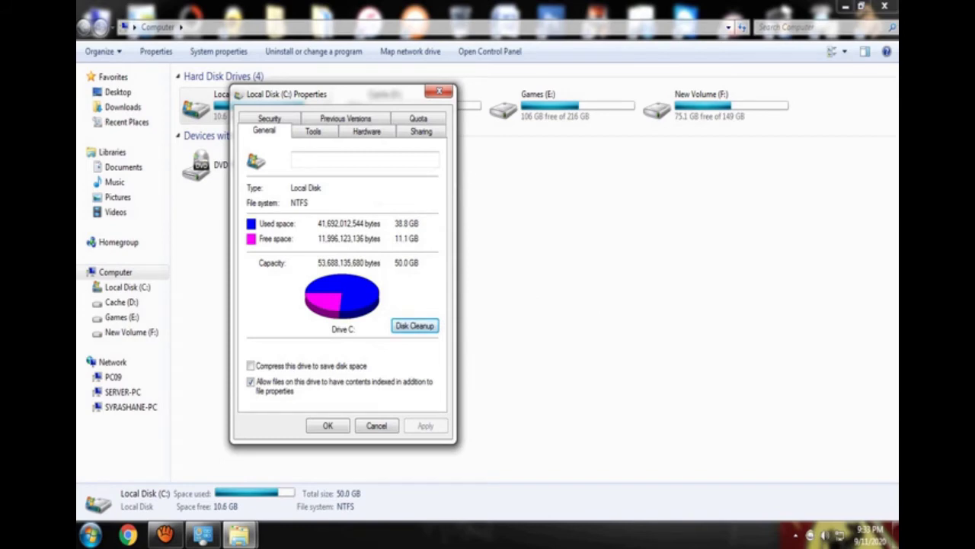
{"action": "key", "text": "Escape"}
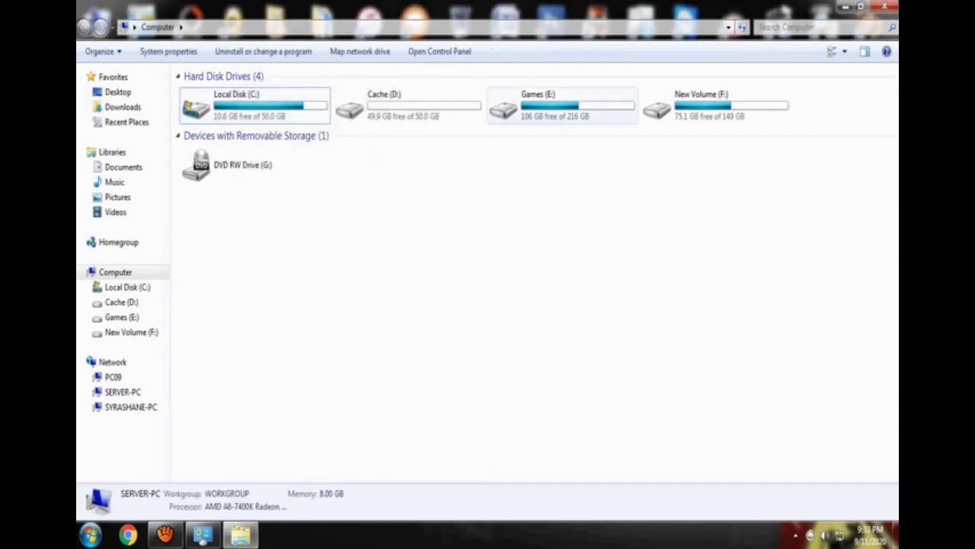
Open the properties of New Volume (F:), move the window aside, and start Disk Cleanup for that drive
{"action": "right_click", "coordinate": [684, 107]}
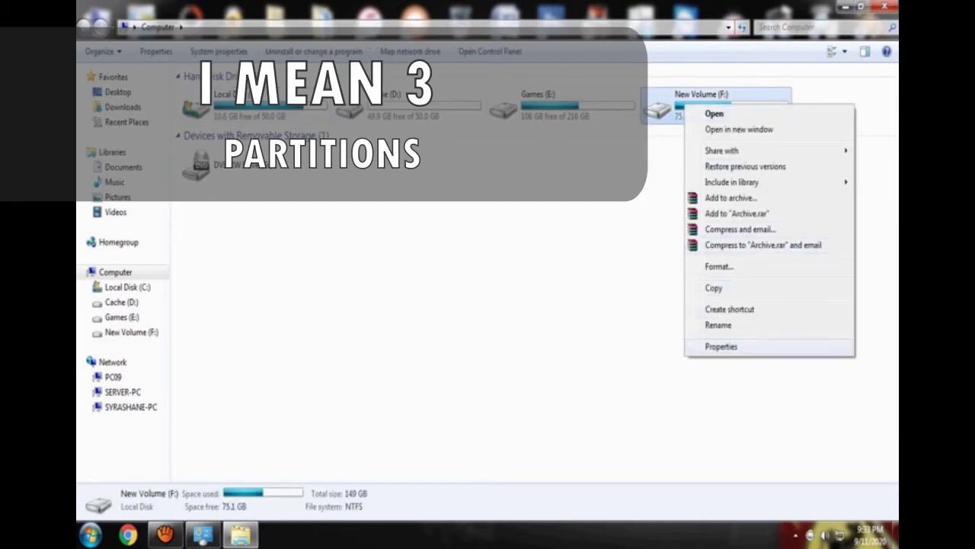
{"action": "left_click", "coordinate": [721, 346]}
{"action": "left_click_drag", "start_coordinate": [769, 89], "coordinate": [433, 100]}
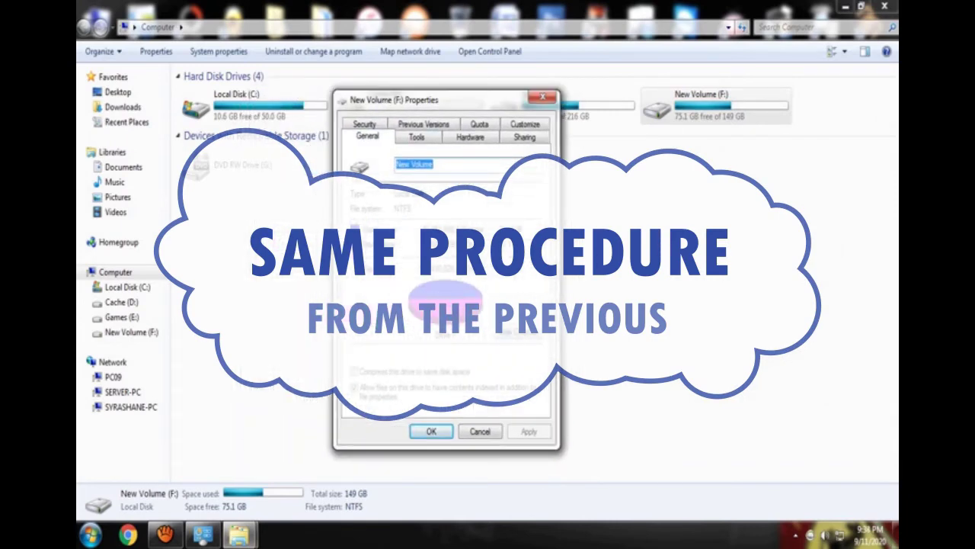
{"action": "left_click", "coordinate": [521, 334]}
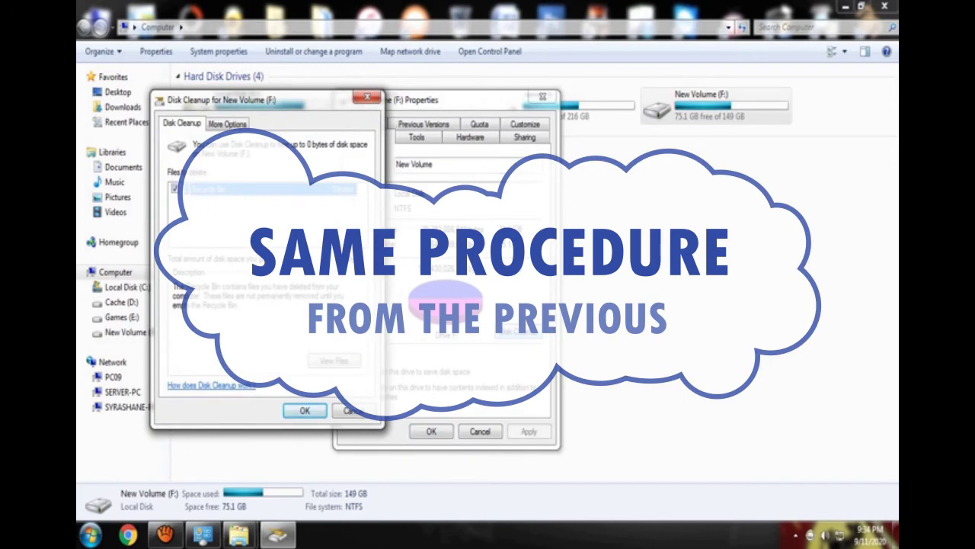
Run the cleanup of New Volume (F:) with the Recycle Bin category marked
{"action": "left_click", "coordinate": [305, 410]}
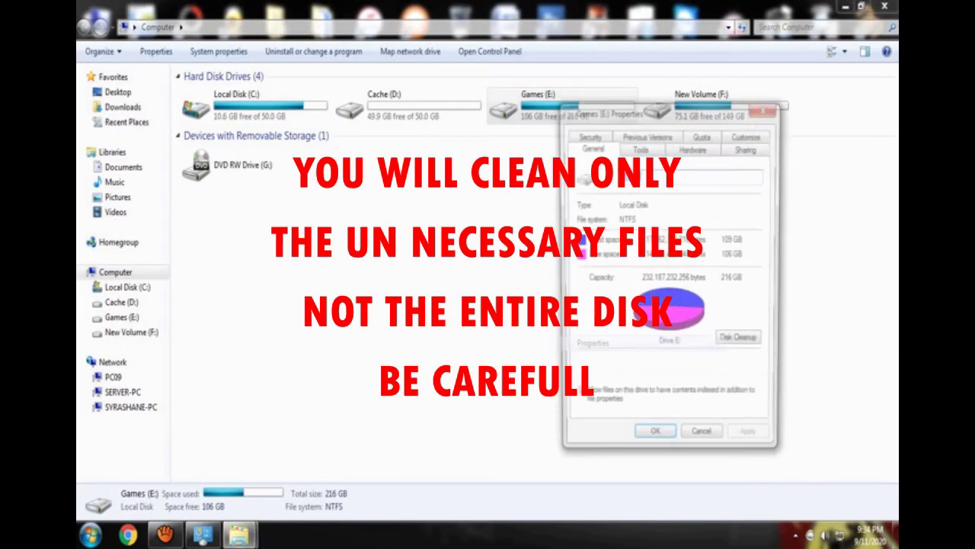
Check Games (E:) with Disk Cleanup, and close the cleanup window and the drive's properties without deleting anything
{"action": "left_click", "coordinate": [740, 342]}
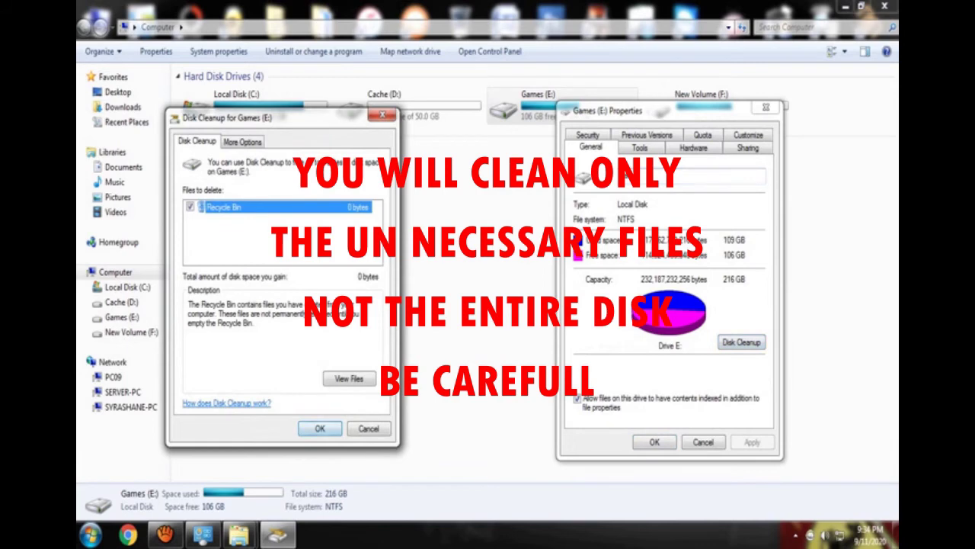
{"action": "left_click", "coordinate": [382, 115]}
{"action": "left_click", "coordinate": [766, 107]}
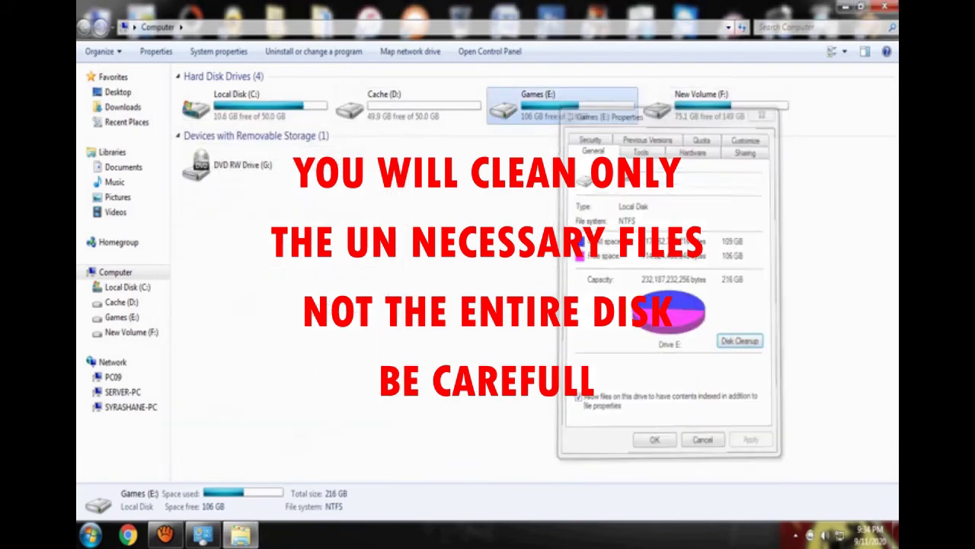
View the properties of Cache (D:) from Computer and close them
{"action": "right_click", "coordinate": [347, 99]}
{"action": "left_click", "coordinate": [416, 342]}
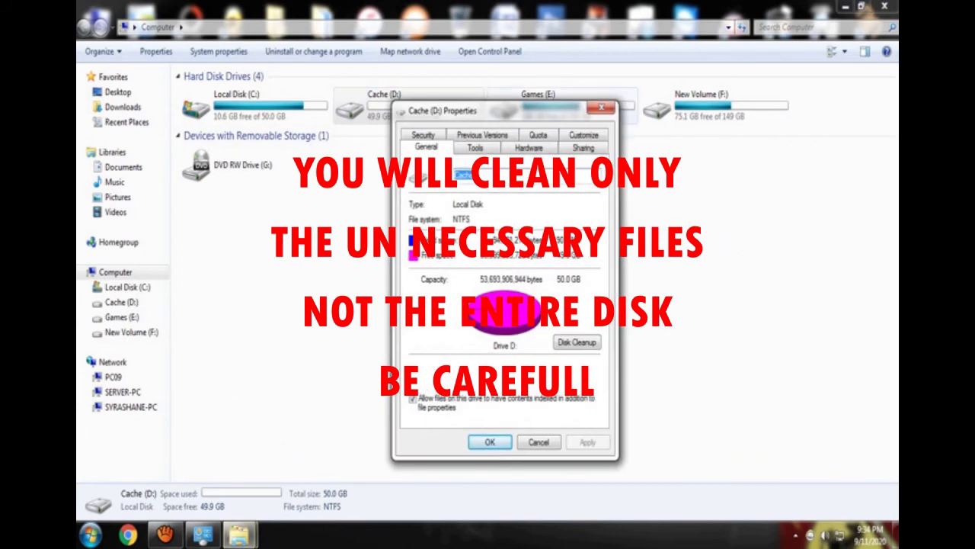
{"action": "left_click", "coordinate": [601, 107]}
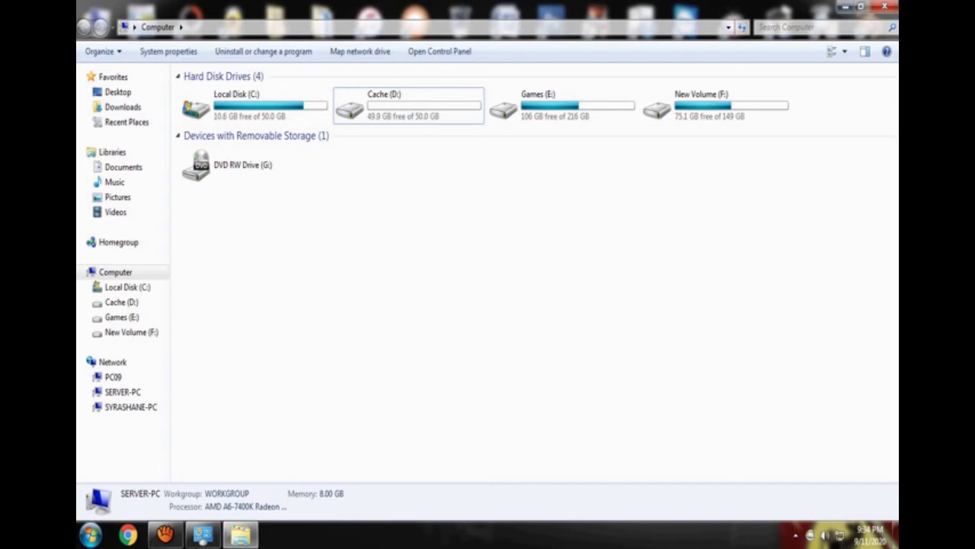
Open the properties of New Volume (F:) from the Computer window and move the properties window up over it
{"action": "left_click", "coordinate": [845, 7]}
{"action": "left_click", "coordinate": [240, 534]}
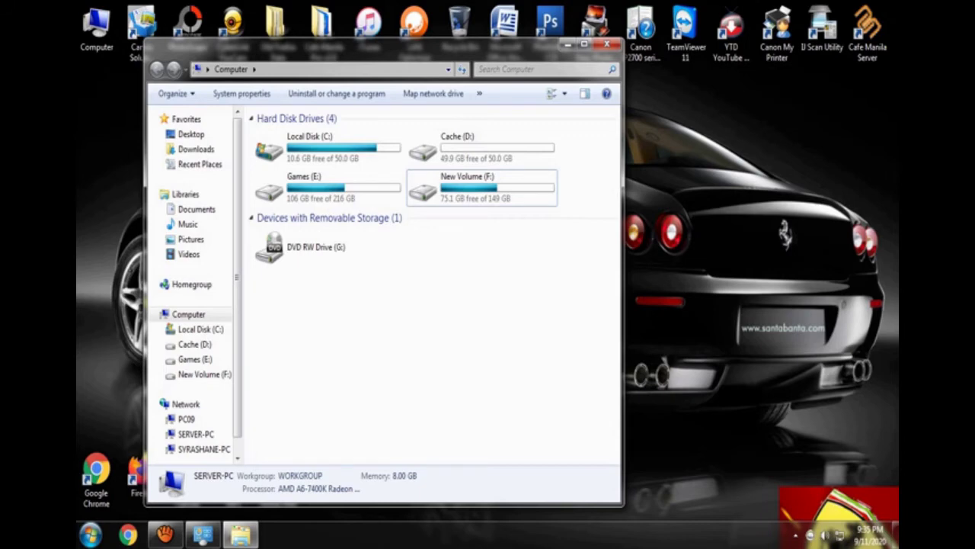
{"action": "right_click", "coordinate": [463, 192]}
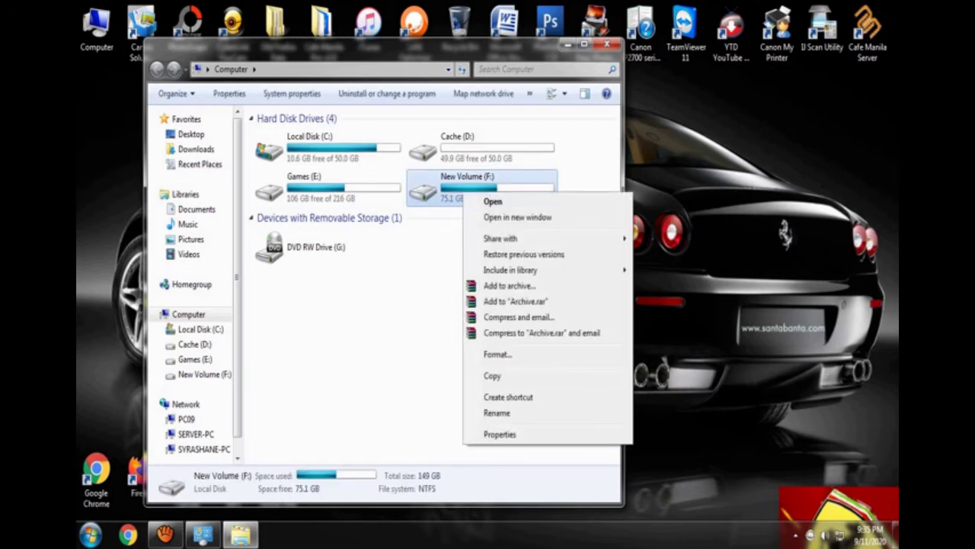
{"action": "left_click", "coordinate": [500, 433]}
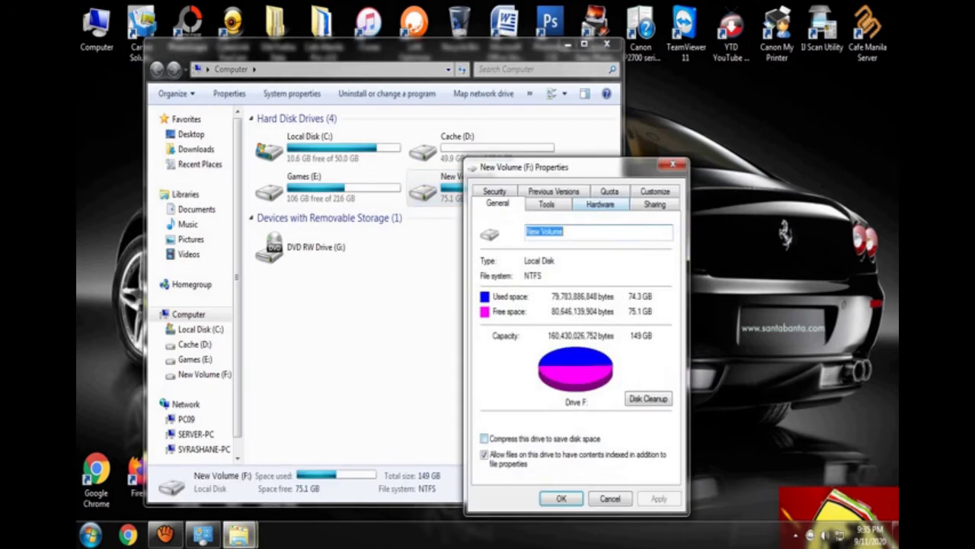
{"action": "left_click_drag", "start_coordinate": [572, 166], "coordinate": [488, 105]}
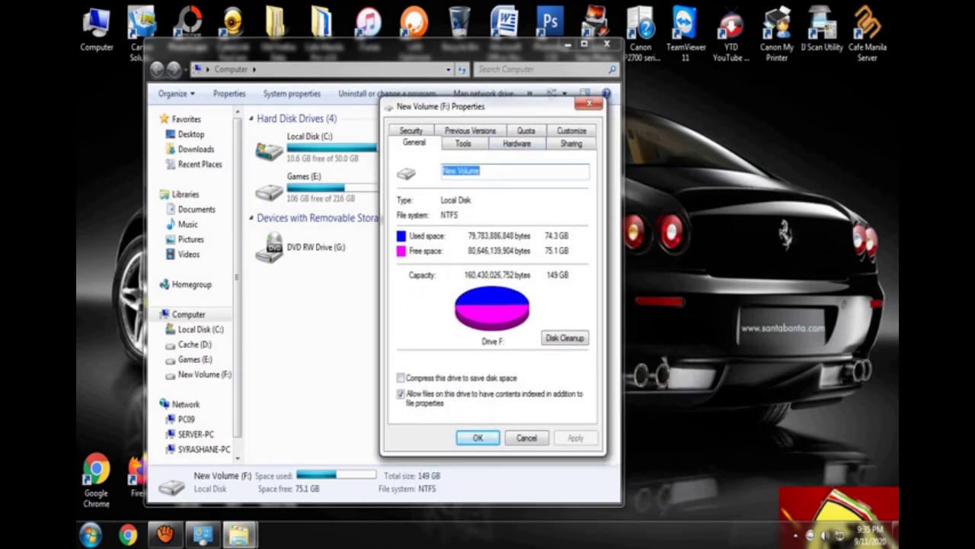
Run an error check on New Volume (F:) with automatic file system error fixing and bad sector scan and recovery enabled
{"action": "left_click", "coordinate": [516, 143]}
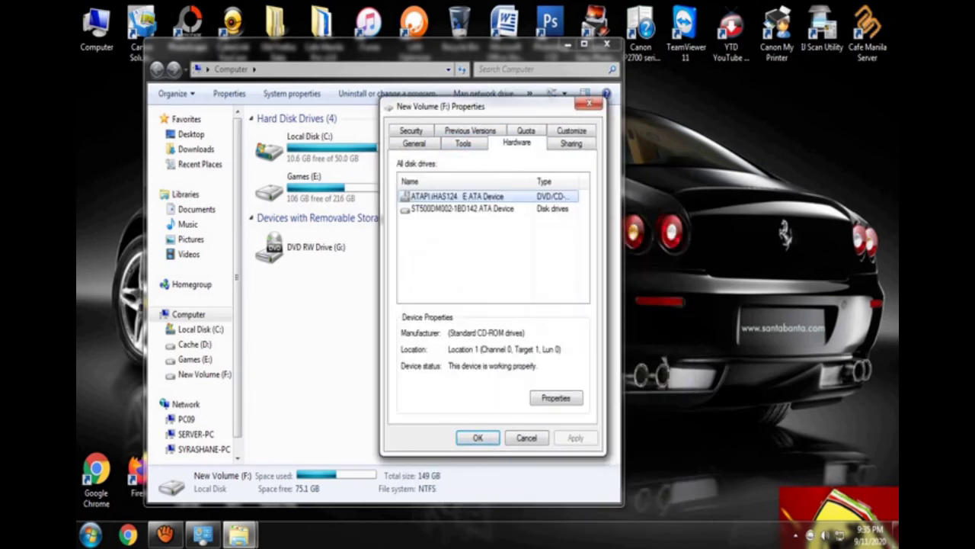
{"action": "left_click", "coordinate": [462, 143]}
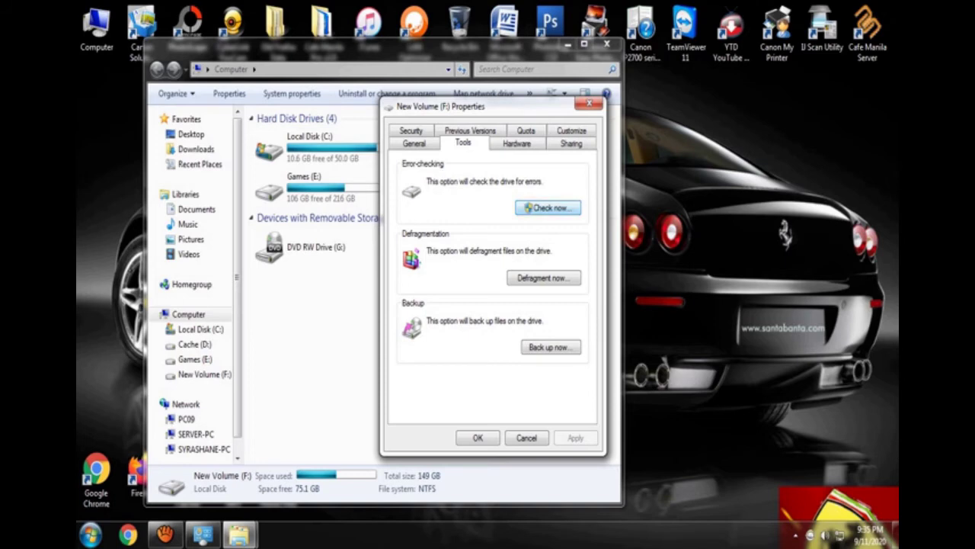
{"action": "left_click", "coordinate": [547, 207]}
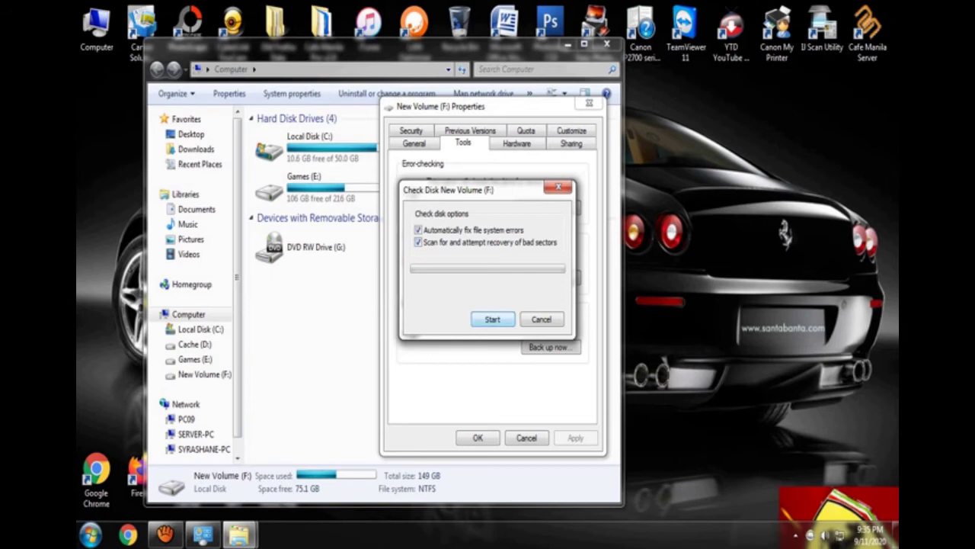
{"action": "key", "text": "Return"}
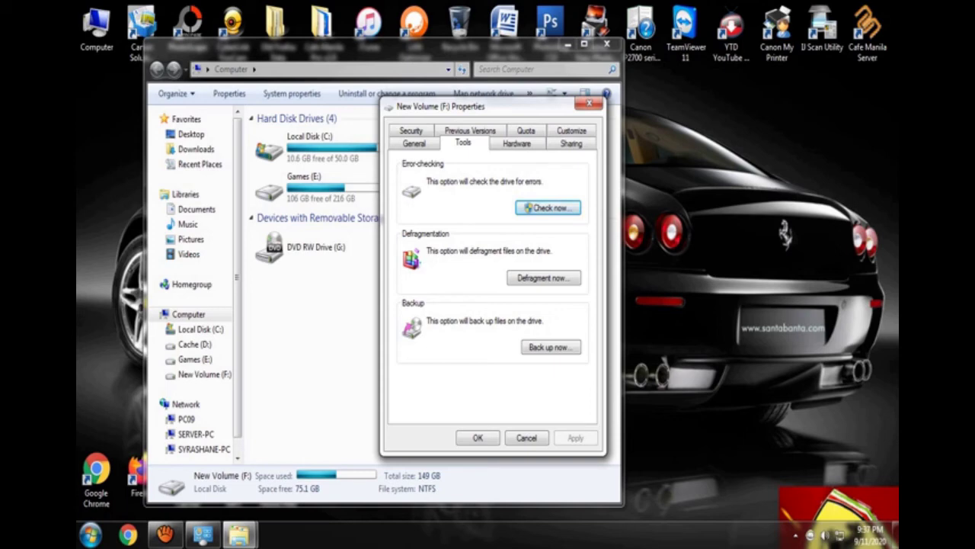
Try to analyze and defragment drive C: with Disk Defragmenter, and close the tool
{"action": "left_click", "coordinate": [543, 277]}
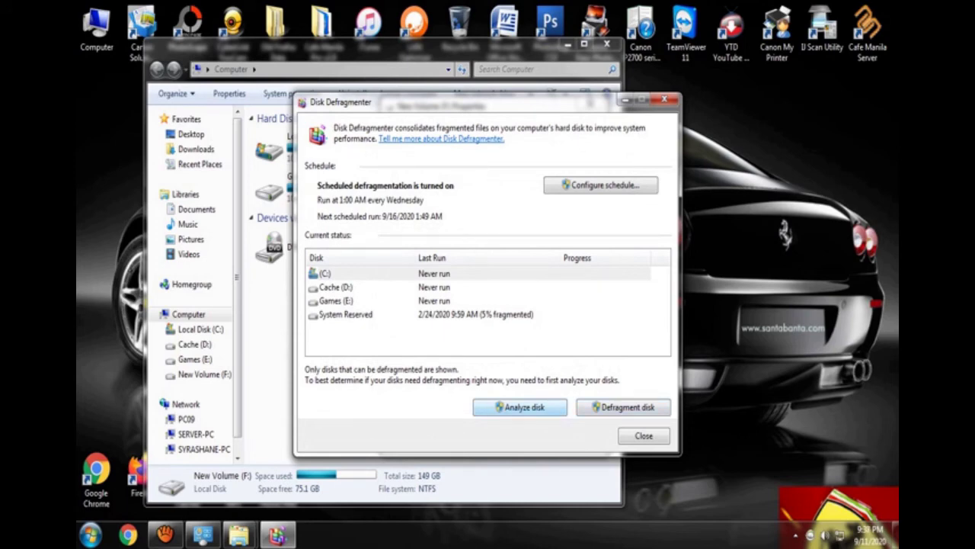
{"action": "left_click", "coordinate": [520, 407]}
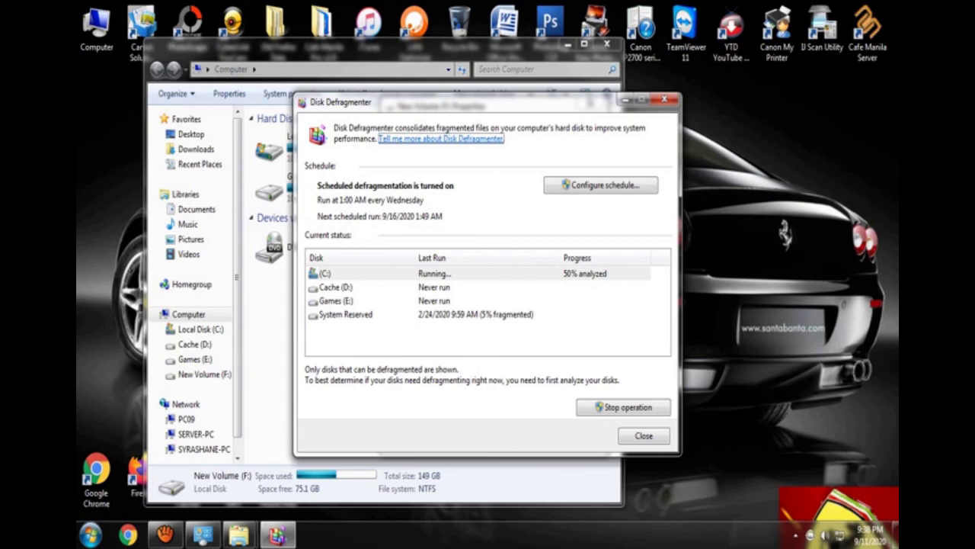
{"action": "left_click", "coordinate": [623, 407]}
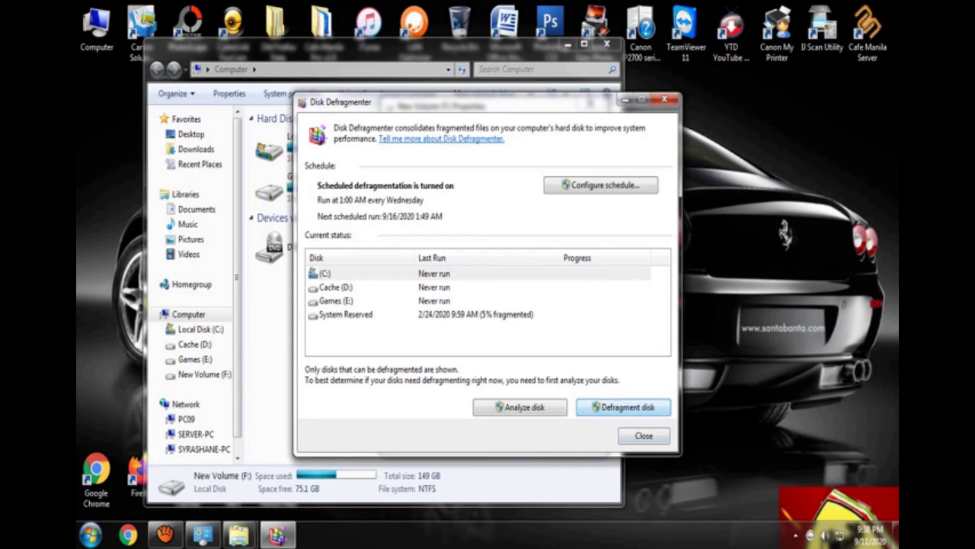
{"action": "left_click", "coordinate": [624, 407]}
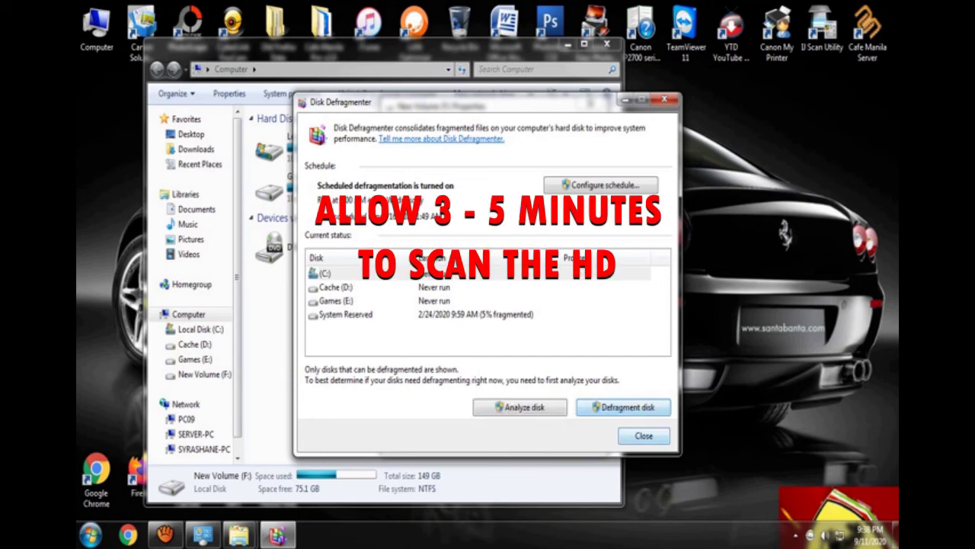
{"action": "key", "text": "Escape"}
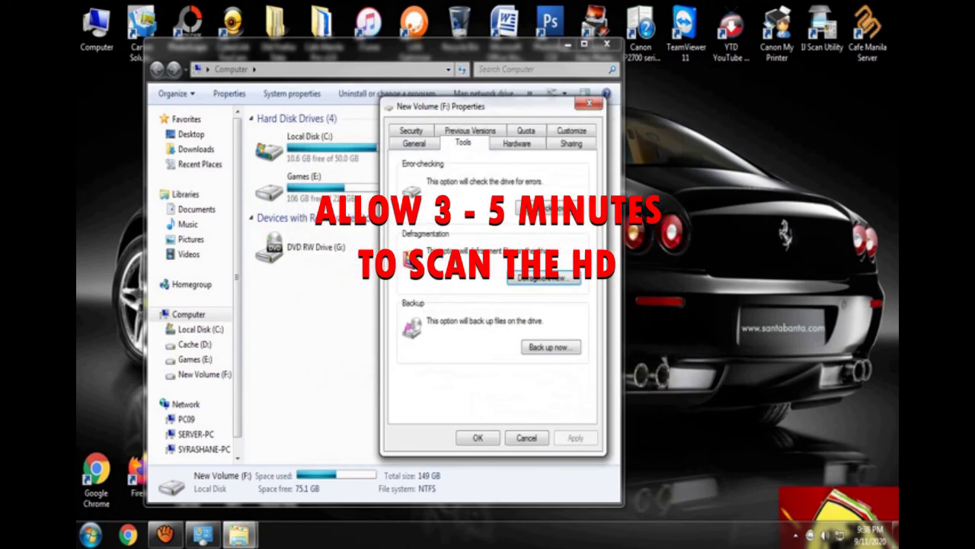